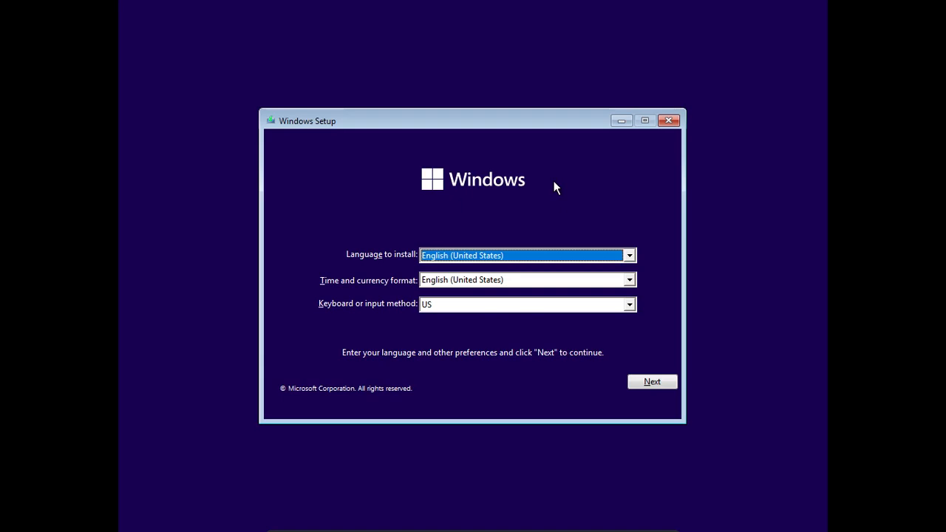
# Open a command prompt from Windows Setup and launch the Registry Editor with regedit
pyautogui.hotkey('shift', 'F10')
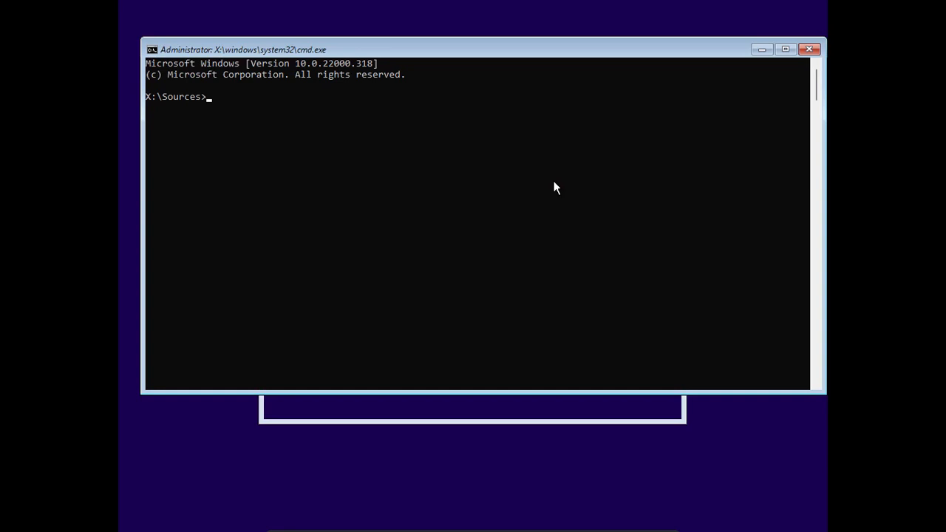
pyautogui.write('regedit')
pyautogui.press('Return')
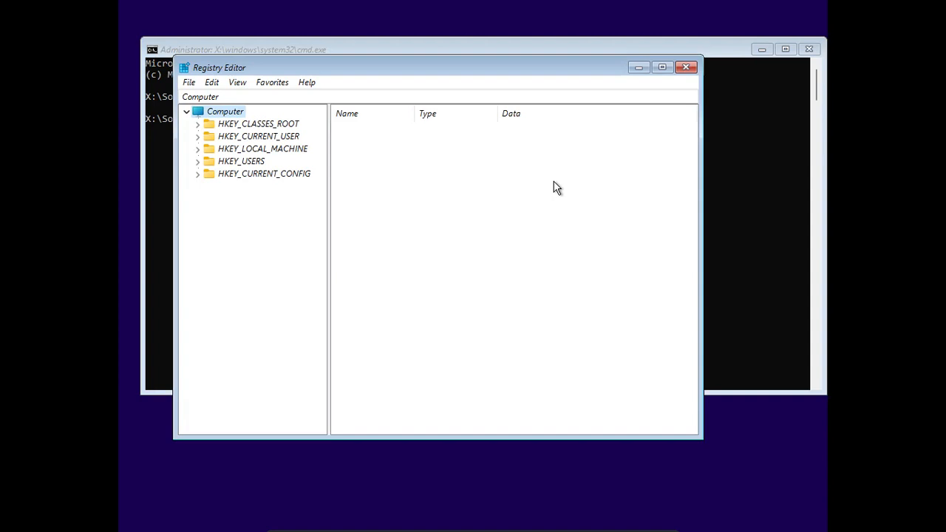
# Create a new key named LabConfig under HKEY_LOCAL_MACHINE\SYSTEM\Setup
pyautogui.click(202, 149)
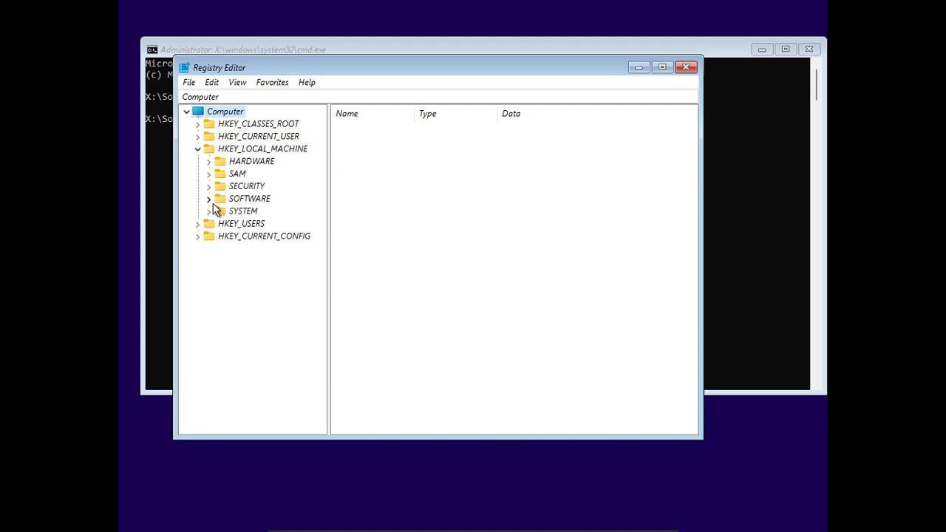
pyautogui.click(209, 213)
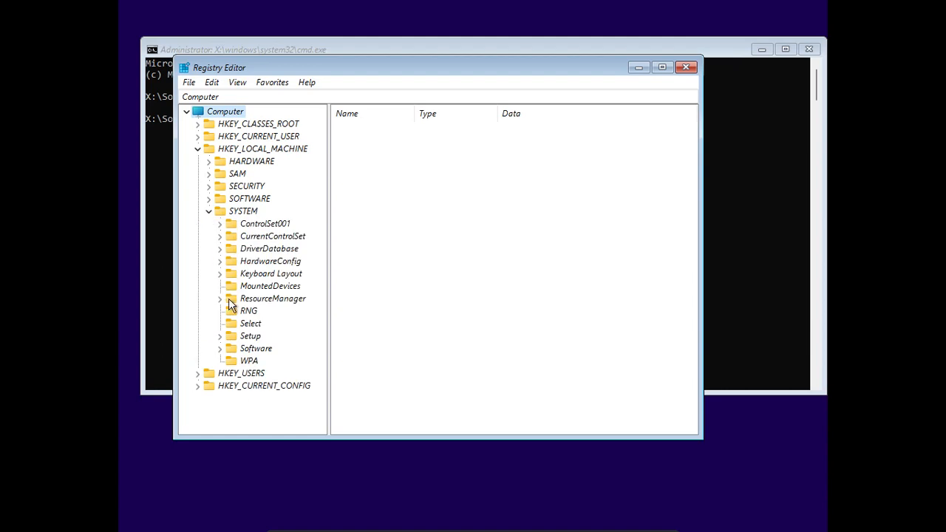
pyautogui.click(220, 336)
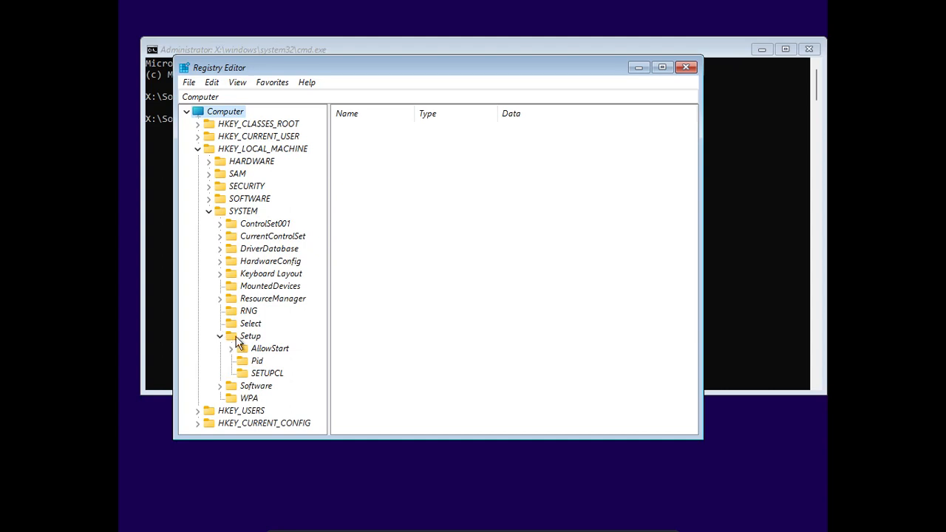
pyautogui.click(252, 337)
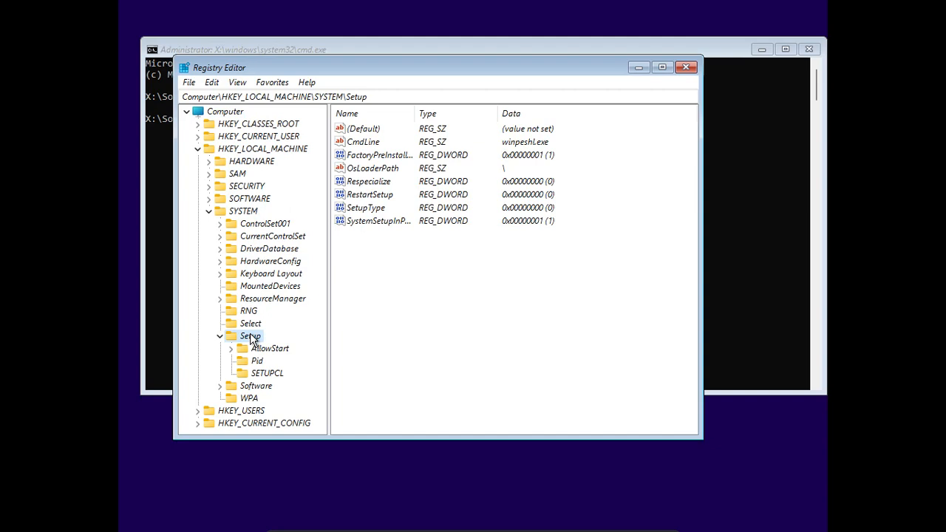
pyautogui.rightClick(250, 333)
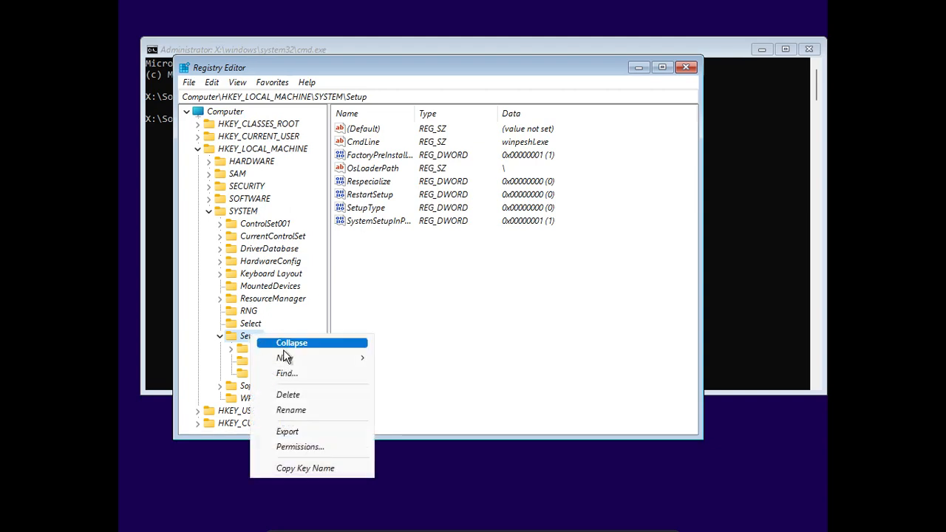
pyautogui.moveTo(295, 358)
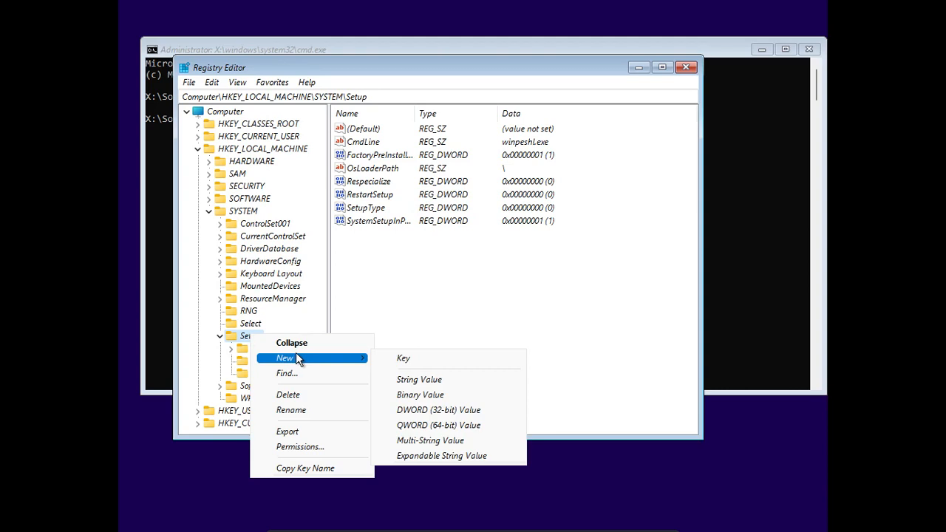
pyautogui.click(424, 361)
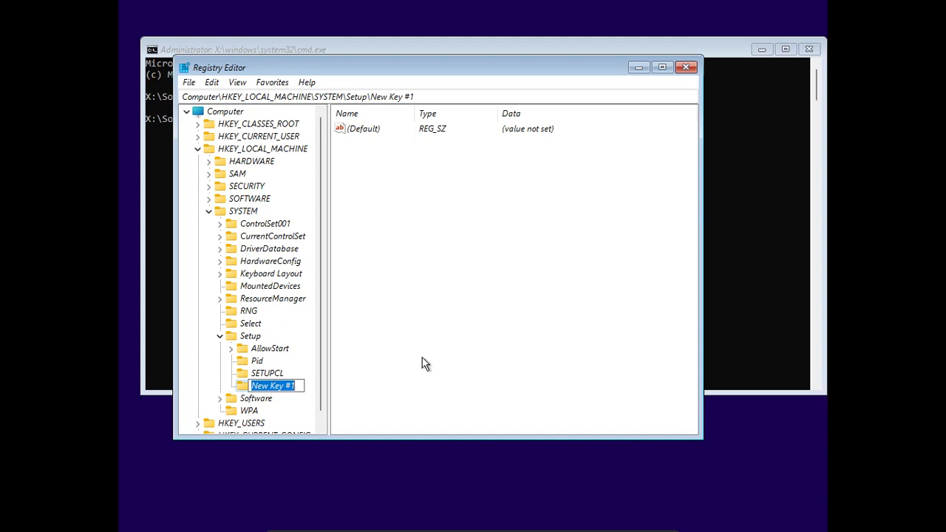
pyautogui.write('Lab')
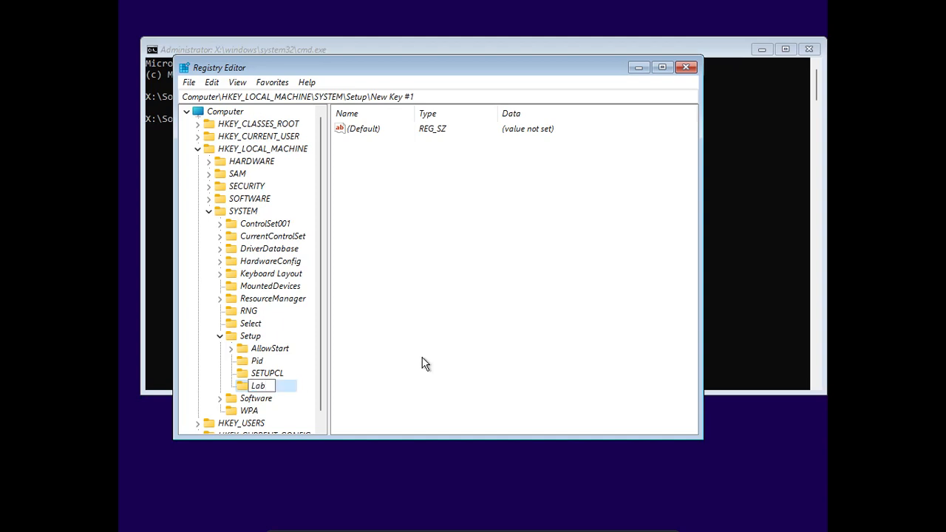
pyautogui.write('Config')
pyautogui.press('Return')
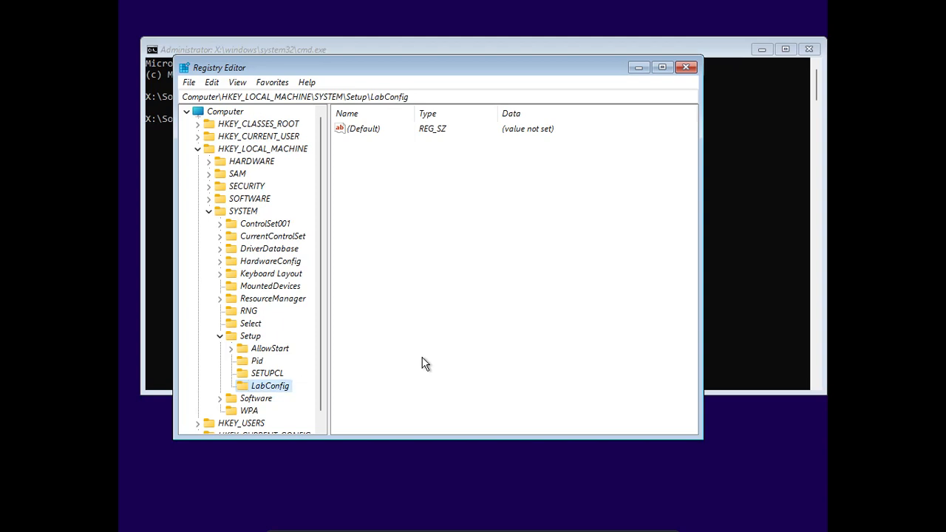
# Add a DWORD (32-bit) value named BypassTPMCheck inside the LabConfig key
pyautogui.rightClick(271, 385)
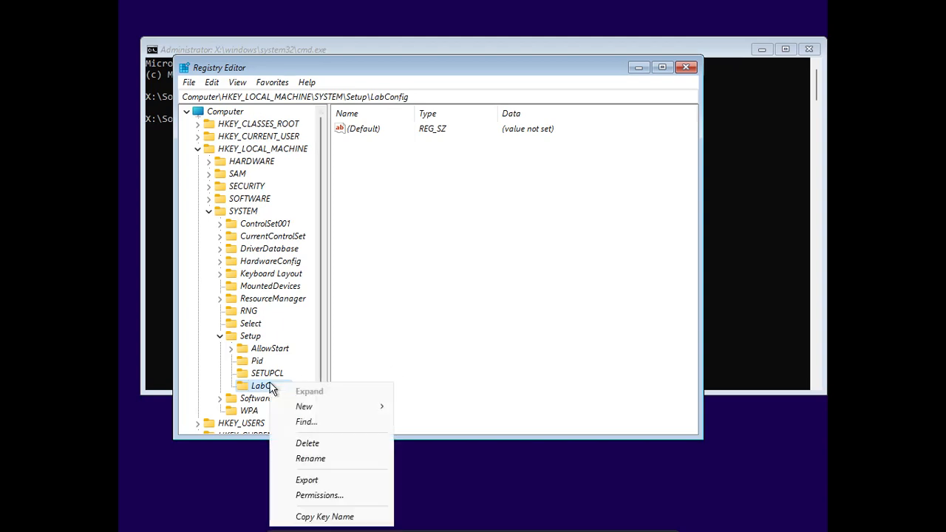
pyautogui.moveTo(307, 412)
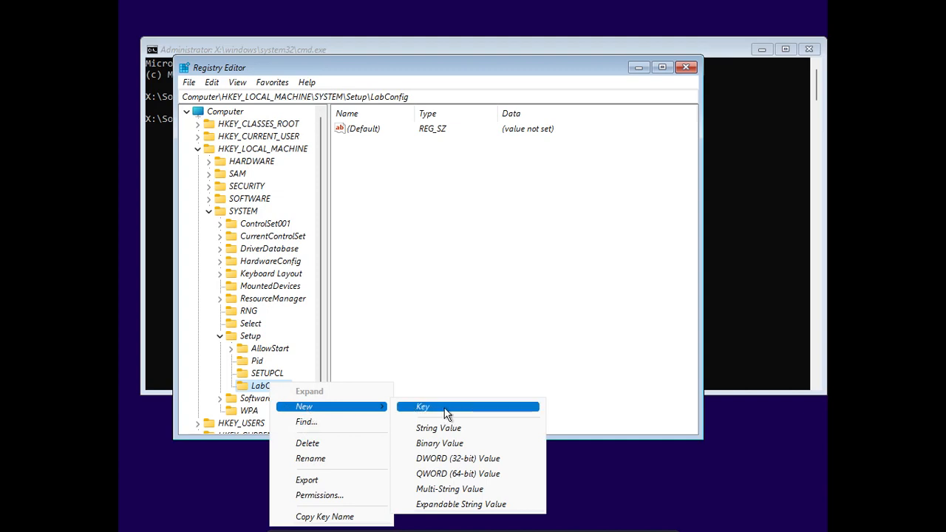
pyautogui.click(450, 458)
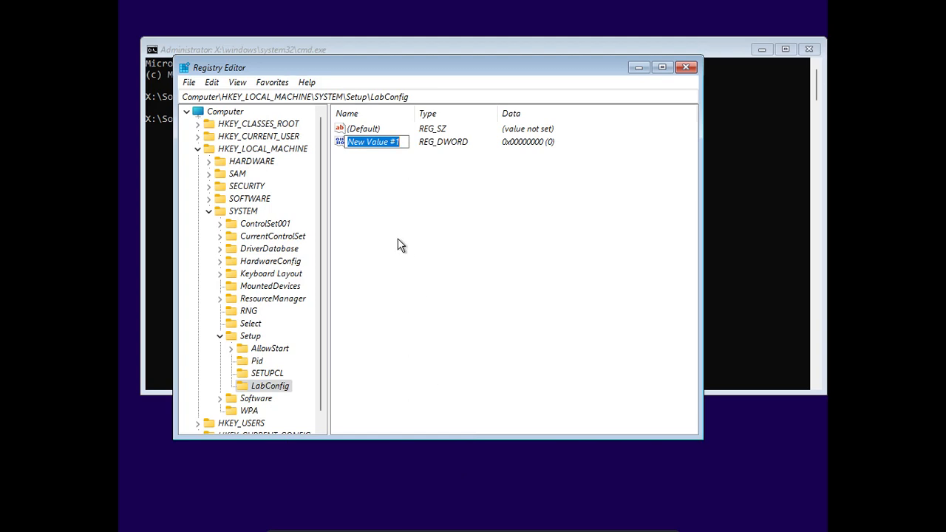
pyautogui.write('Bypa')
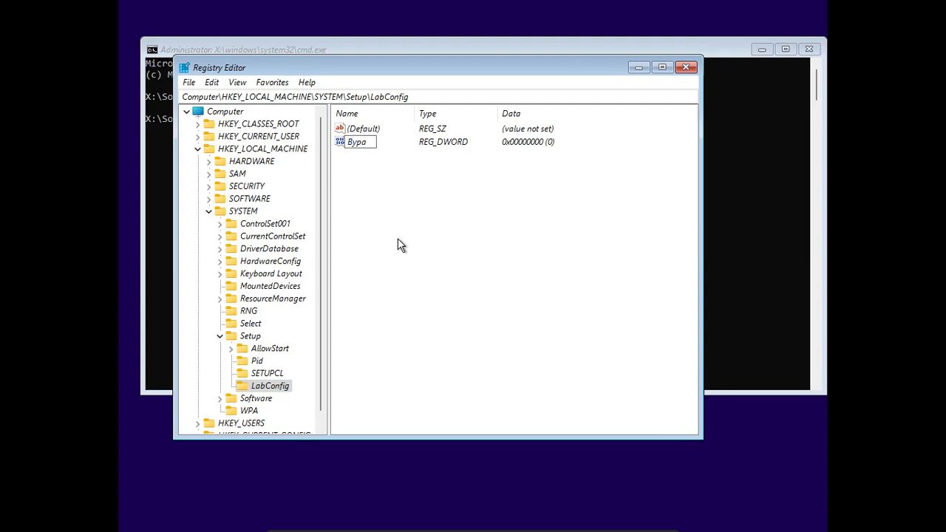
pyautogui.write('ssTPMCheck')
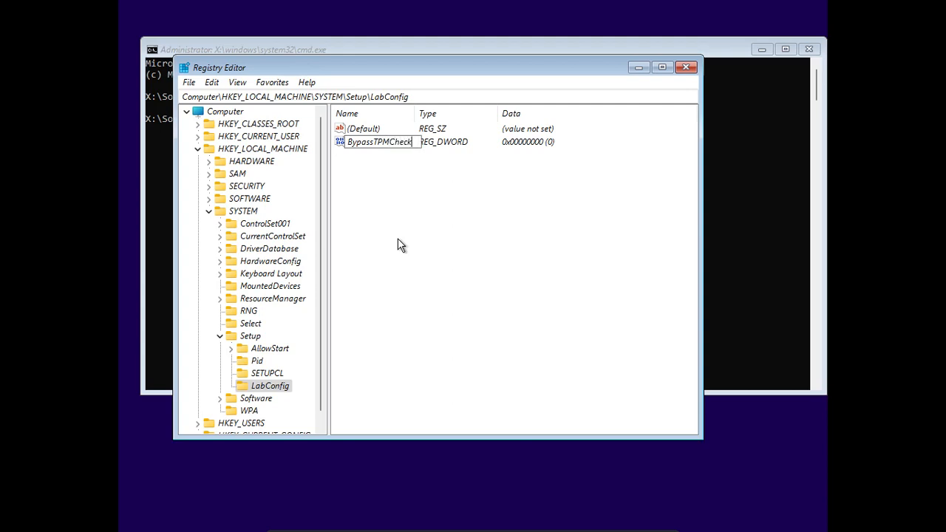
pyautogui.press('Return')
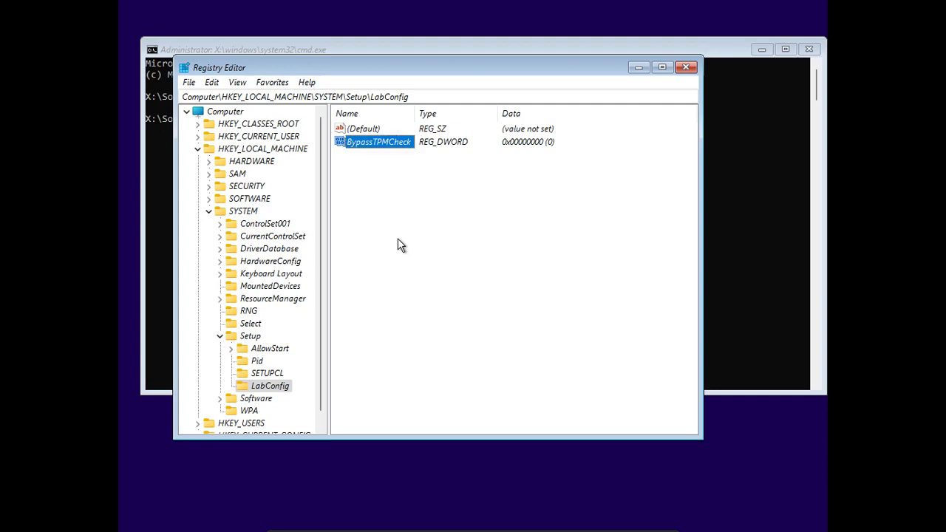
# Set the BypassTPMCheck value data to 1
pyautogui.rightClick(361, 143)
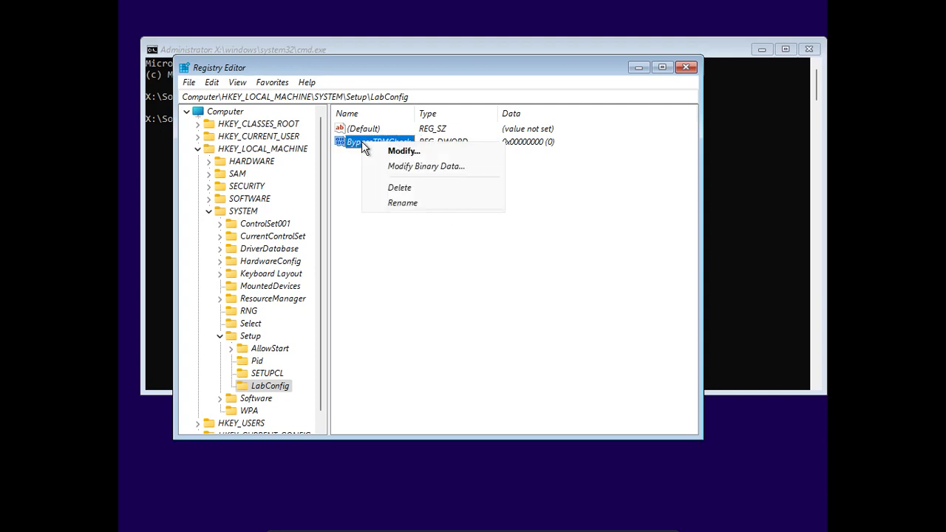
pyautogui.click(405, 151)
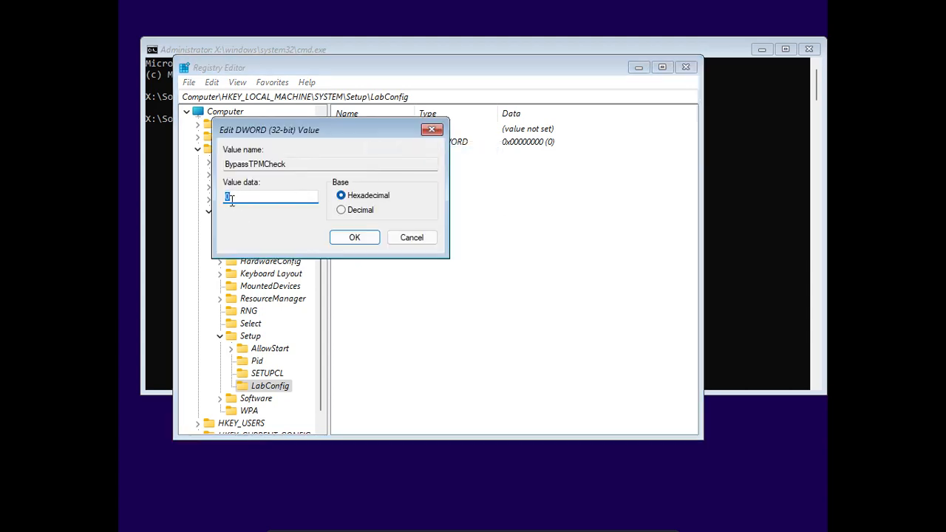
pyautogui.press('End')
pyautogui.write('1')
pyautogui.click(358, 239)
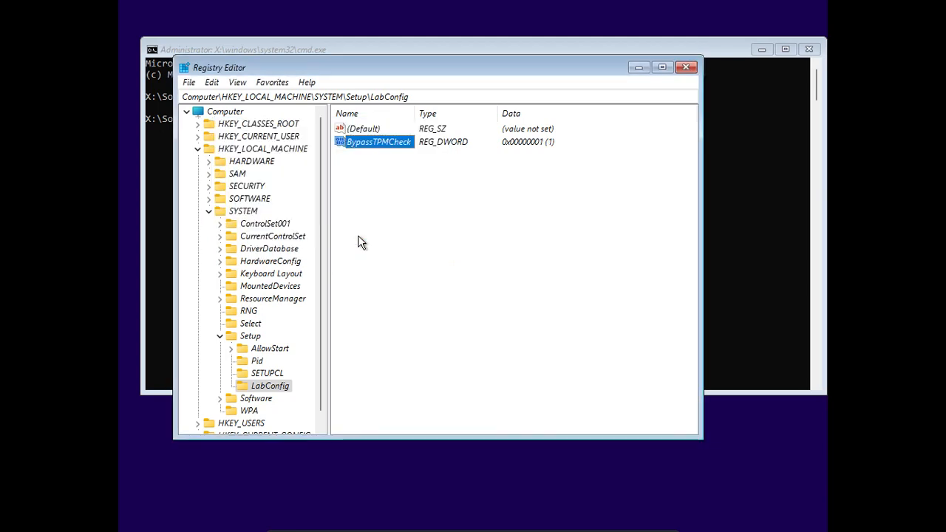
# Add a DWORD (32-bit) value named BypassRAMCheck inside the LabConfig key
pyautogui.click(269, 387)
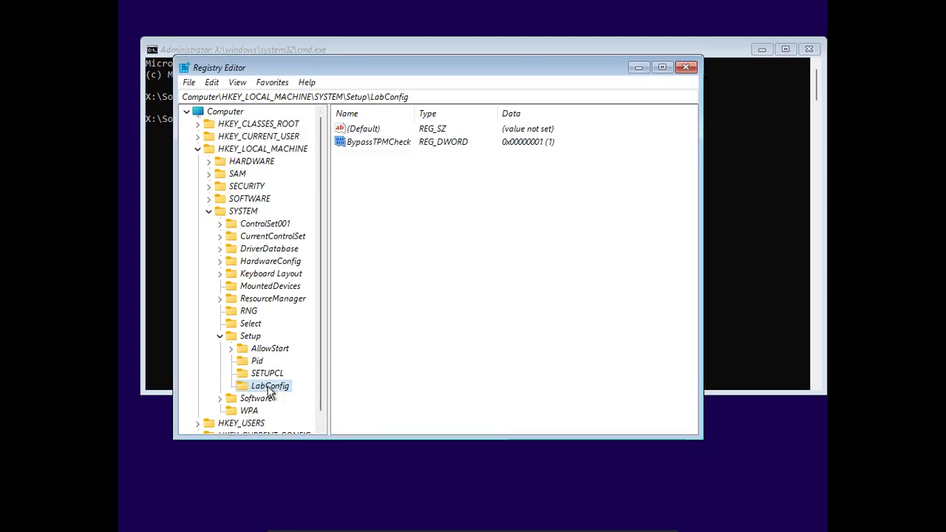
pyautogui.rightClick(269, 389)
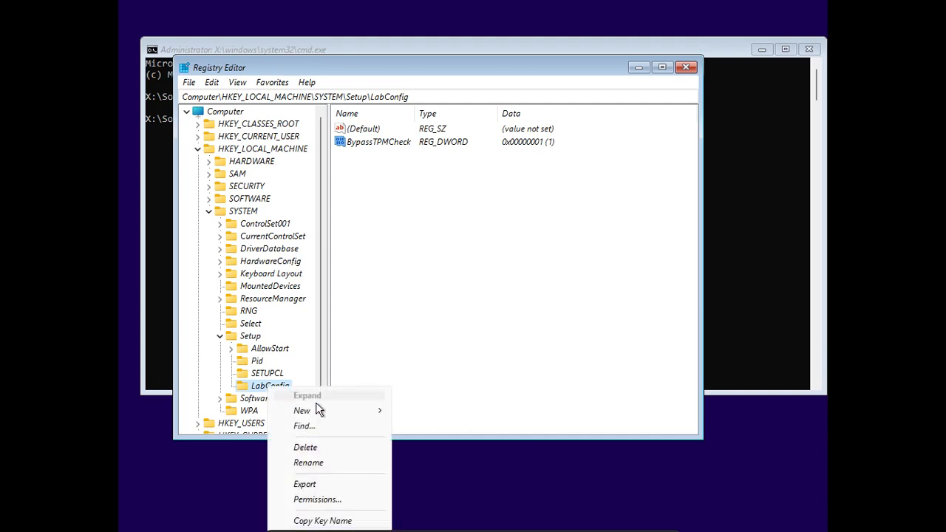
pyautogui.moveTo(318, 409)
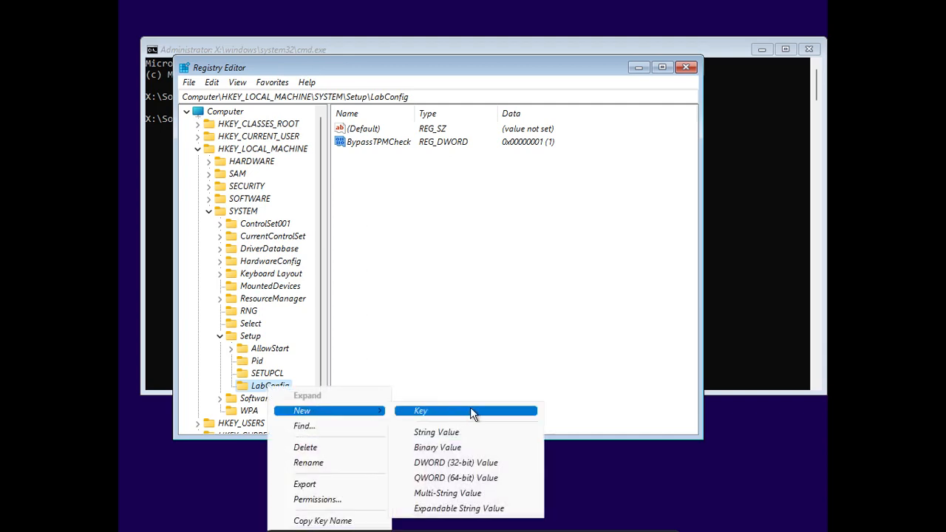
pyautogui.click(466, 461)
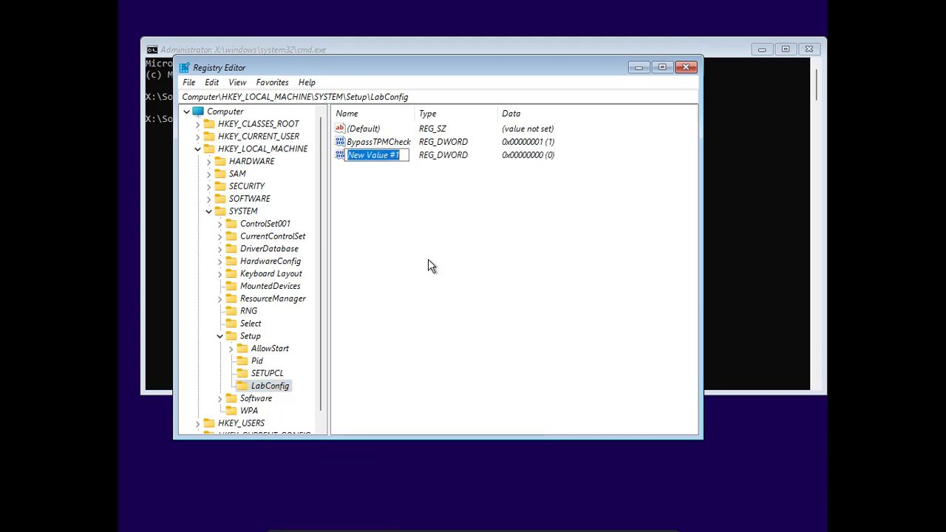
pyautogui.write('By')
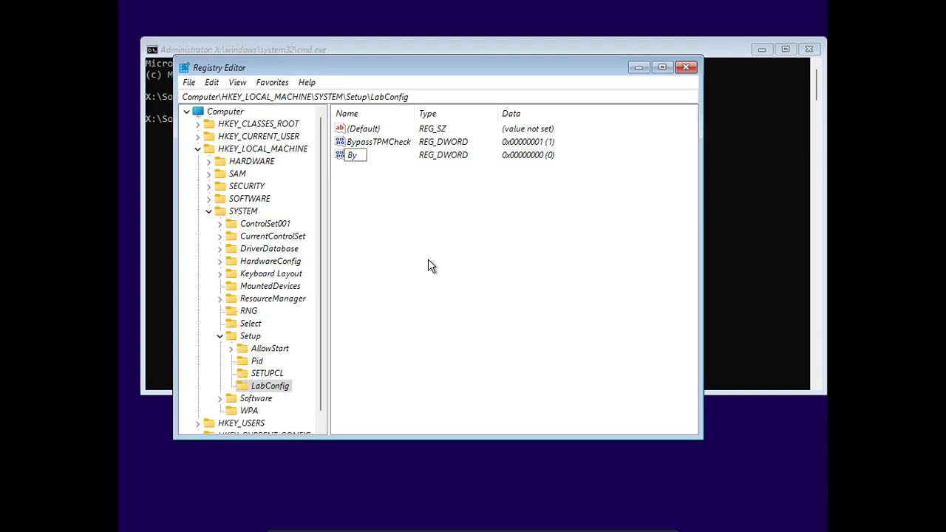
pyautogui.write('passRAMCheck')
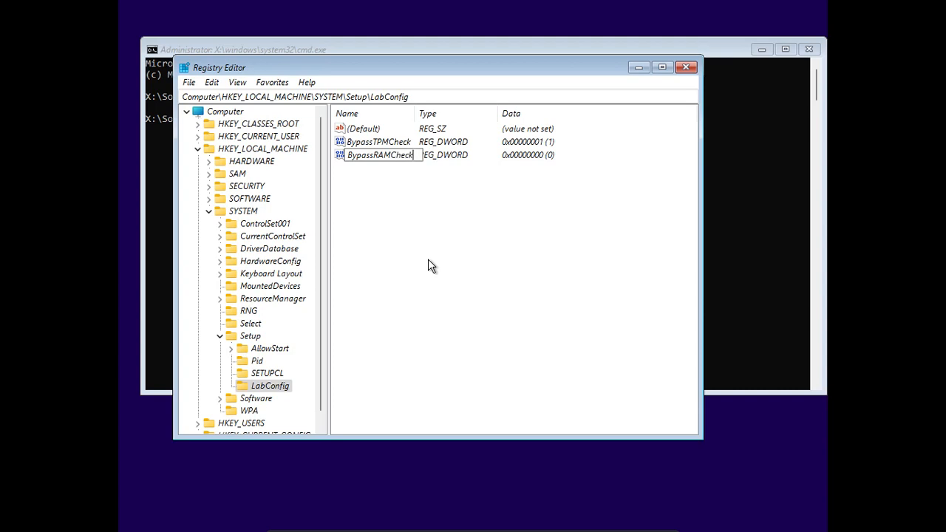
pyautogui.press('Return')
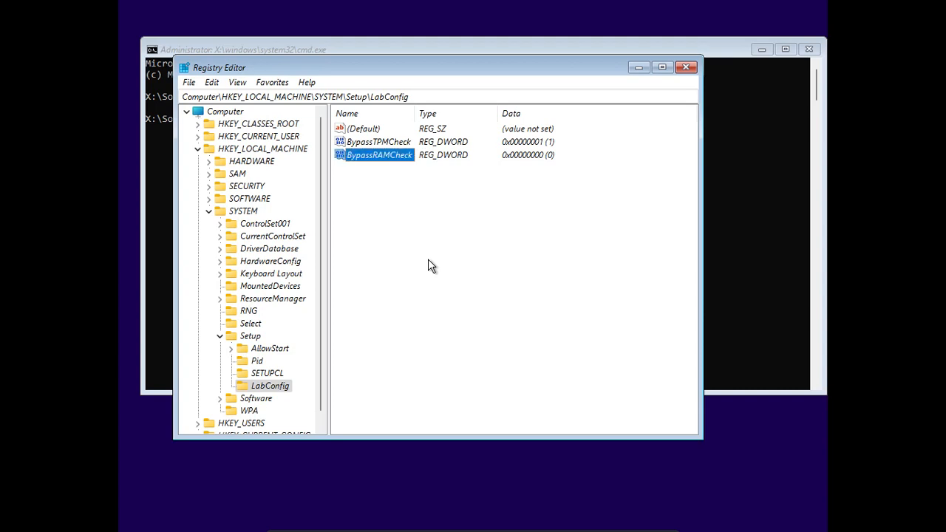
# Set the BypassRAMCheck value data to 1
pyautogui.rightClick(362, 155)
pyautogui.click(375, 163)
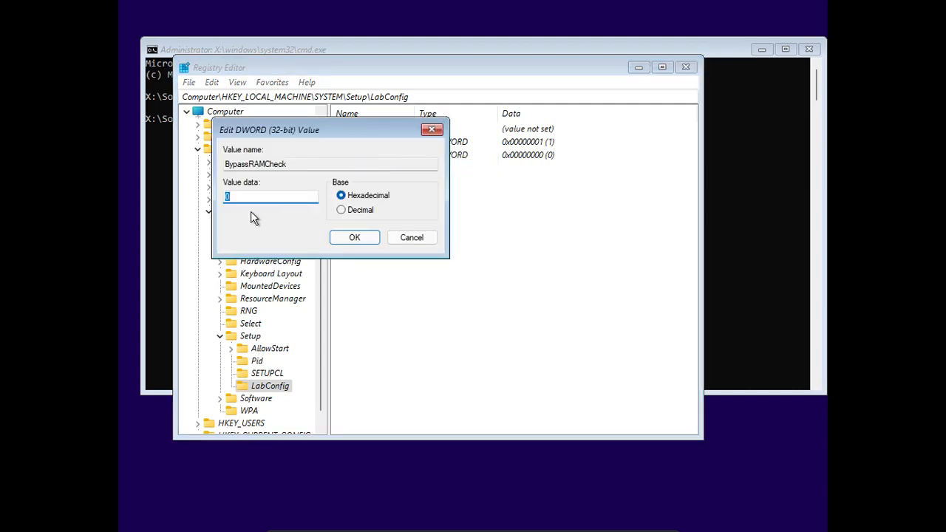
pyautogui.write('11')
pyautogui.click(354, 237)
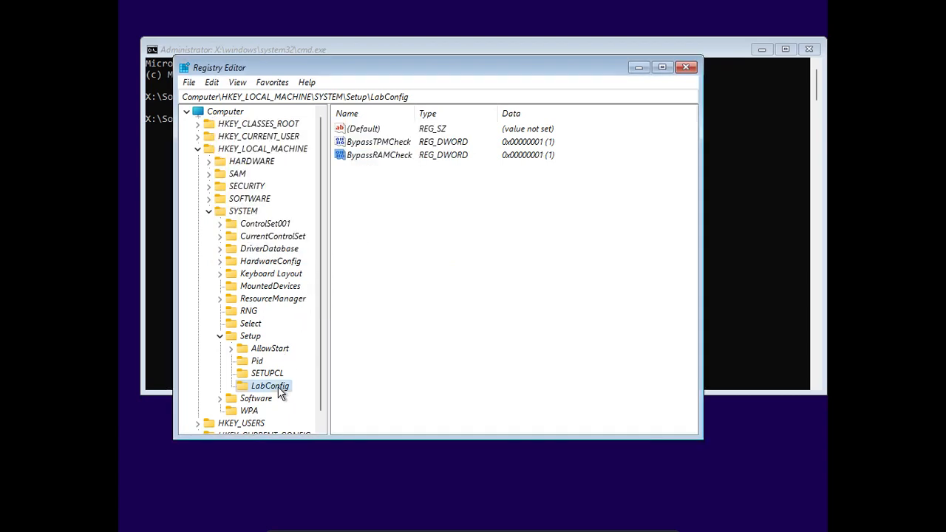
# Add a DWORD (32-bit) value named BypassSecureBootCheck inside the LabConfig key
pyautogui.rightClick(277, 385)
pyautogui.moveTo(339, 420)
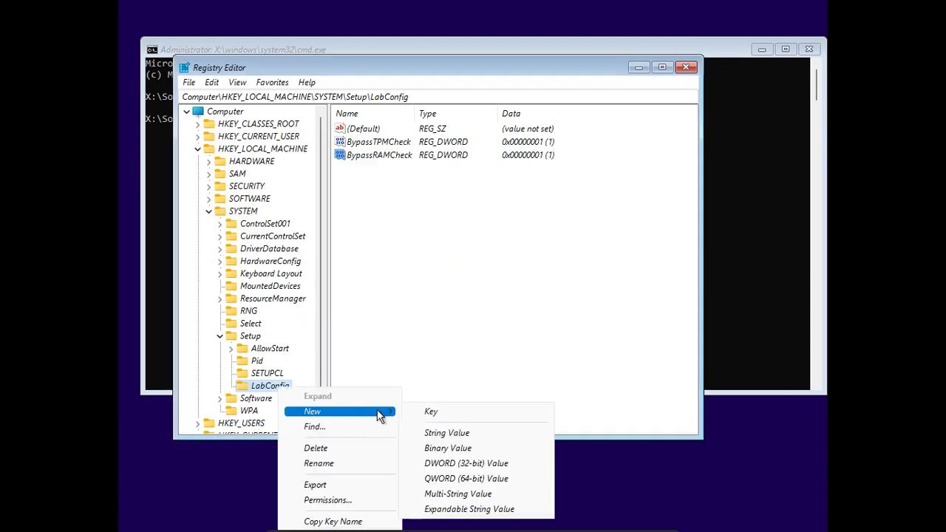
pyautogui.click(455, 463)
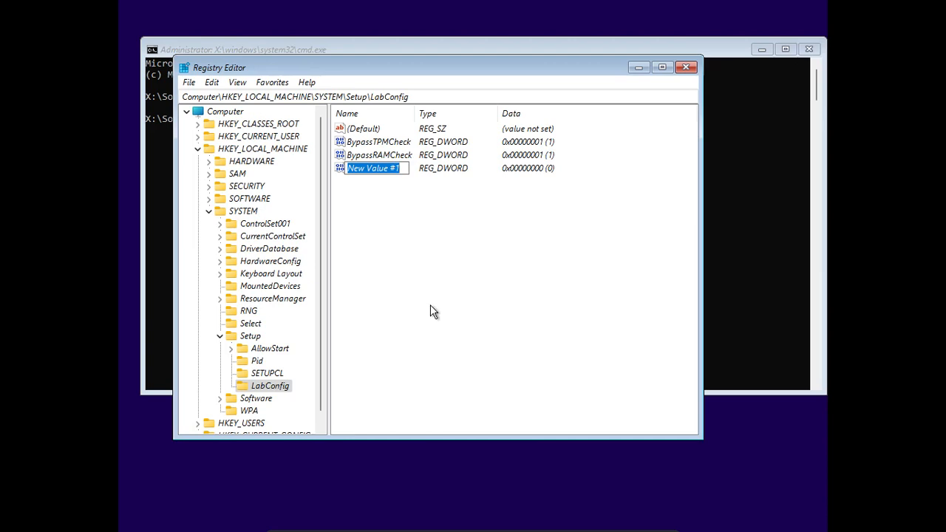
pyautogui.write('By')
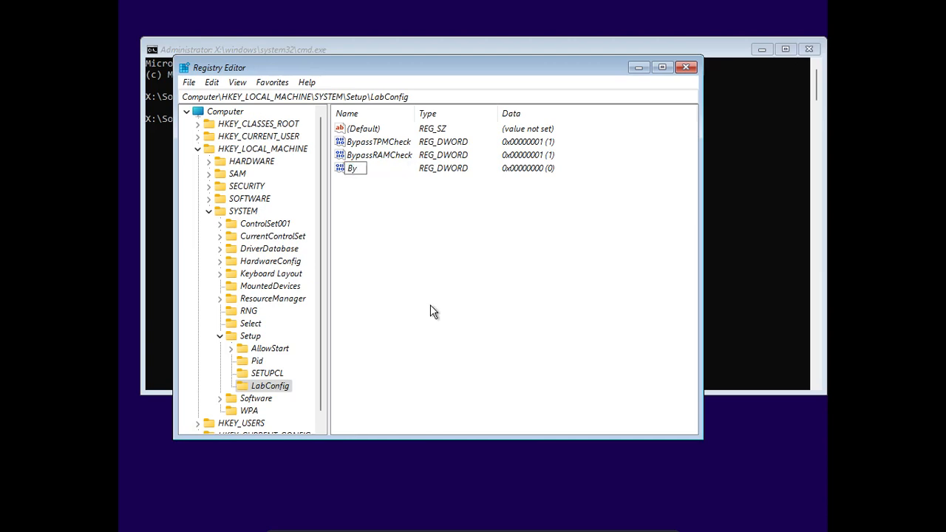
pyautogui.write('passSecureBoot')
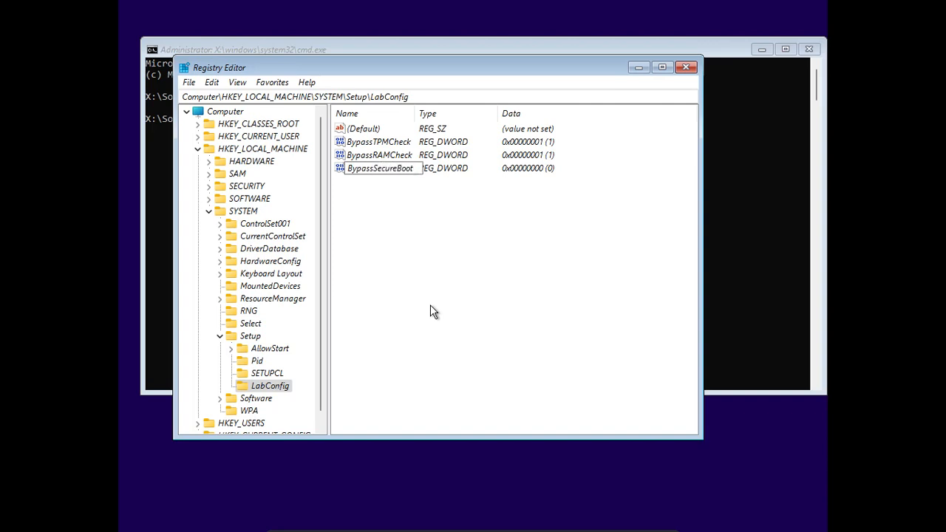
pyautogui.write('Check')
pyautogui.press('Return')
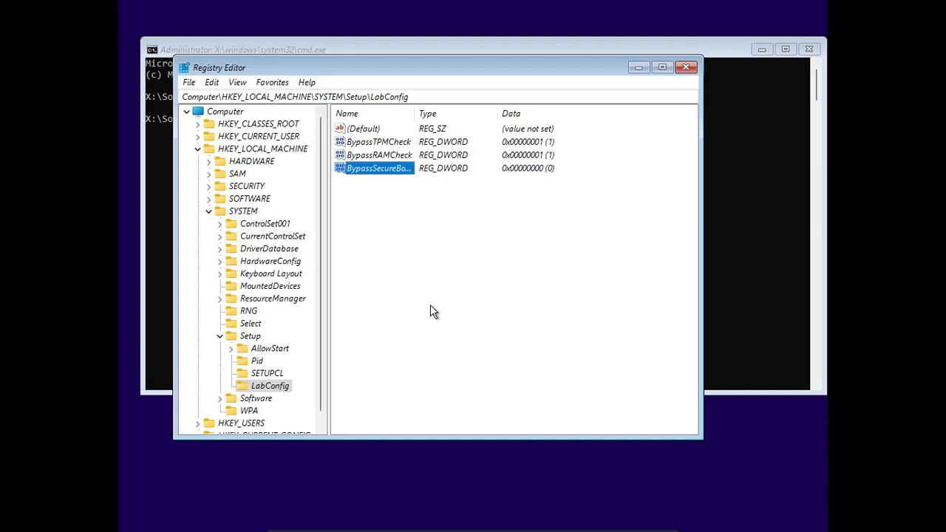
# Set the BypassSecureBootCheck value data to 1
pyautogui.rightClick(368, 170)
pyautogui.click(402, 176)
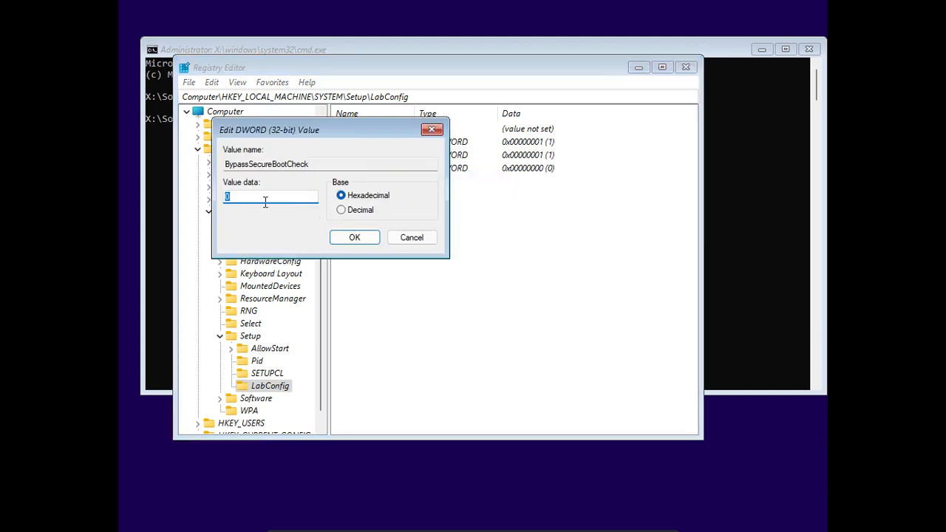
pyautogui.click(240, 196)
pyautogui.doubleClick(240, 197)
pyautogui.write('1')
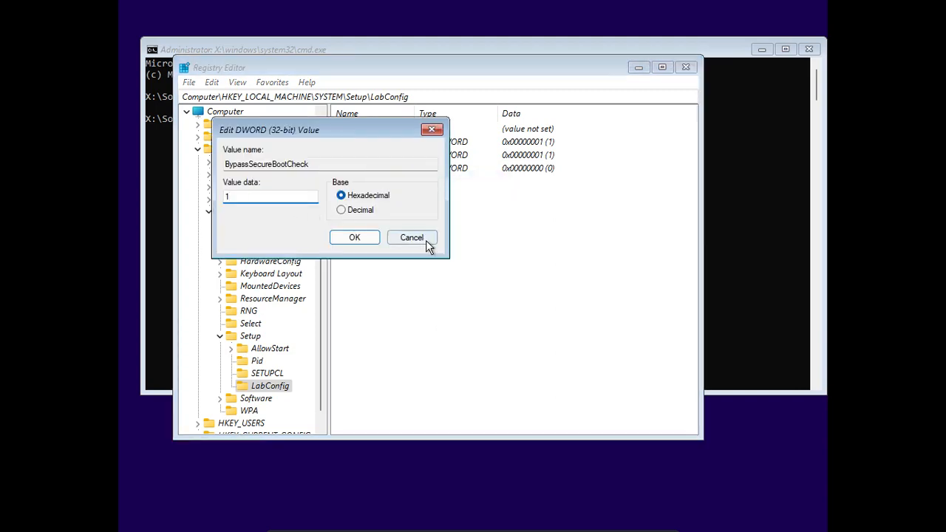
pyautogui.click(347, 242)
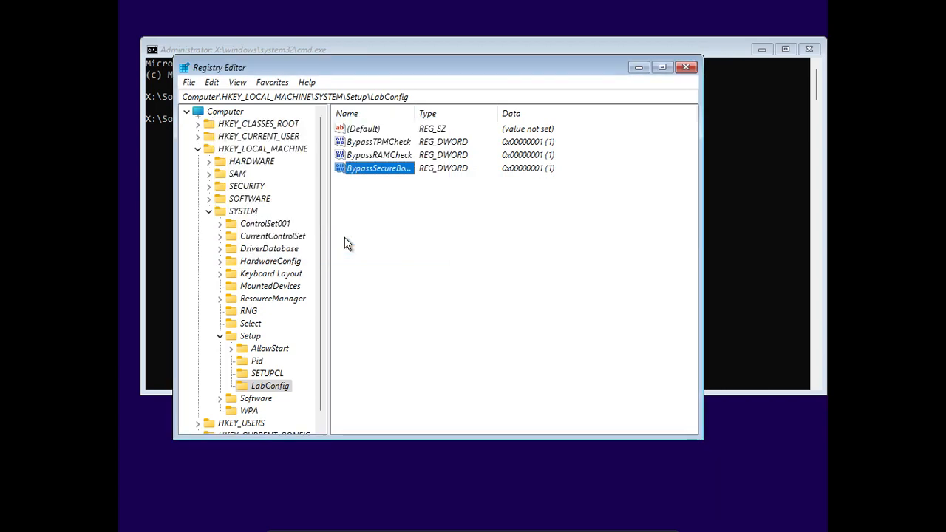
# Close the Registry Editor and exit the command prompt to return to Windows Setup
pyautogui.click(686, 68)
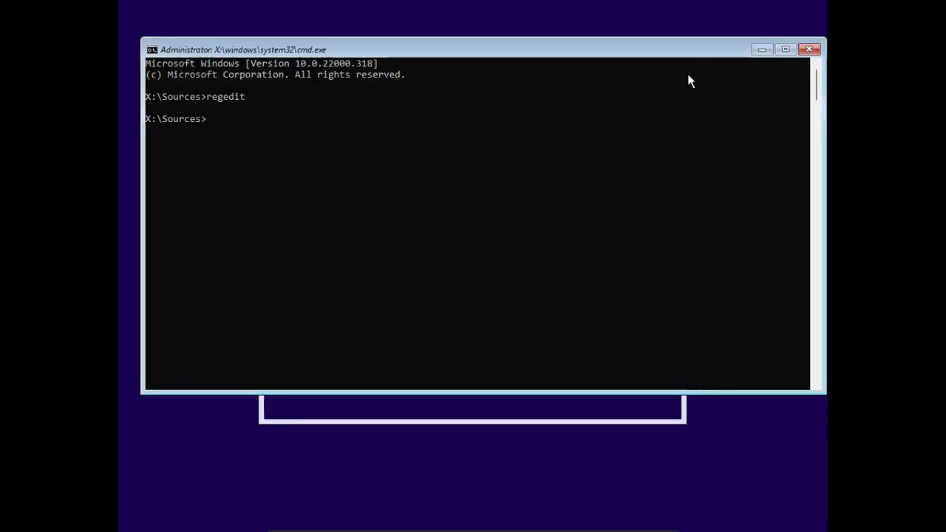
pyautogui.click(273, 129)
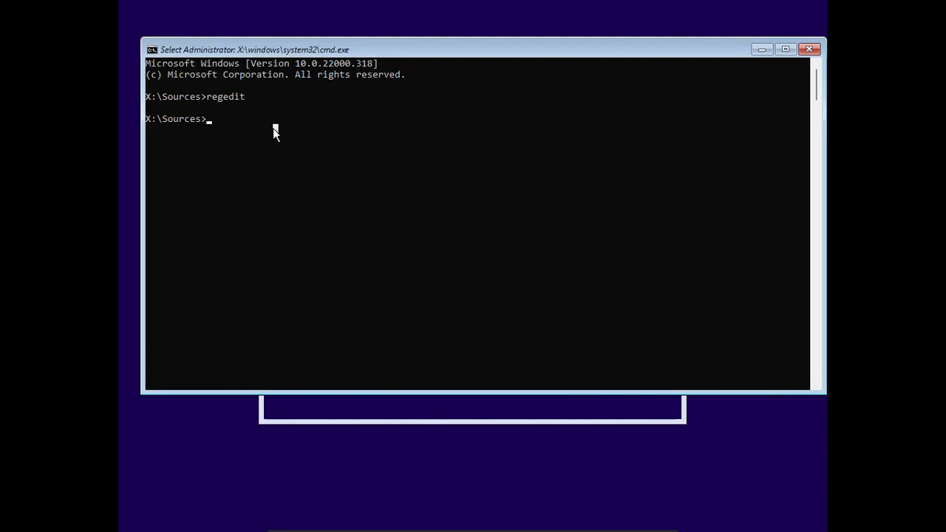
pyautogui.write('exit')
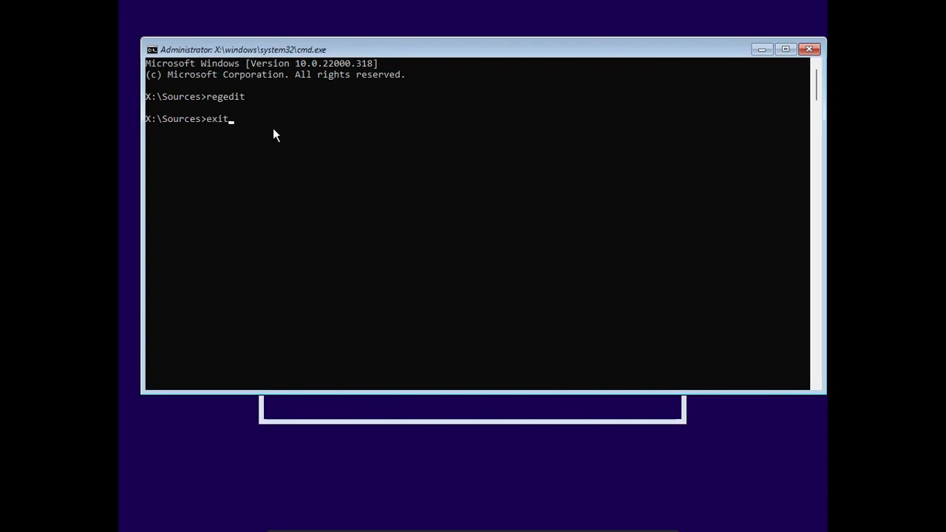
pyautogui.press('Return')
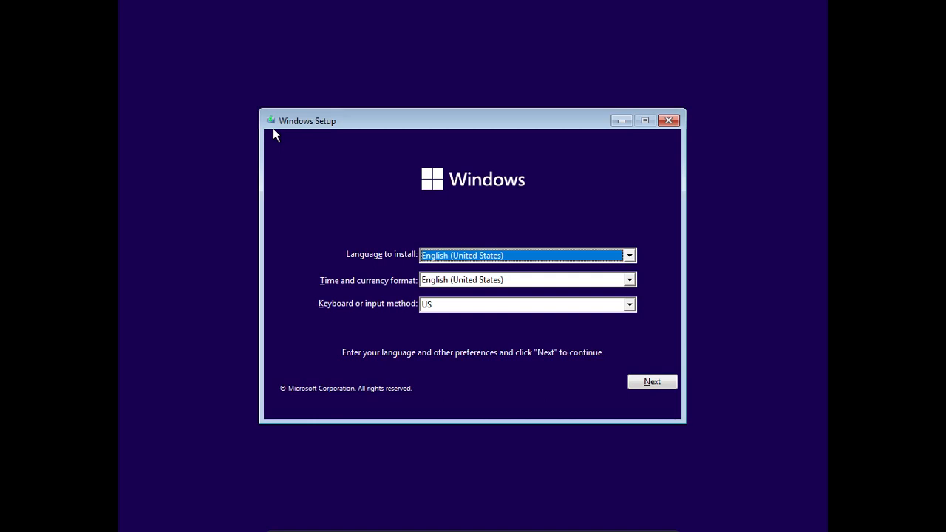
# Keep the default language settings, start the installation and continue without a product key
pyautogui.click(648, 383)
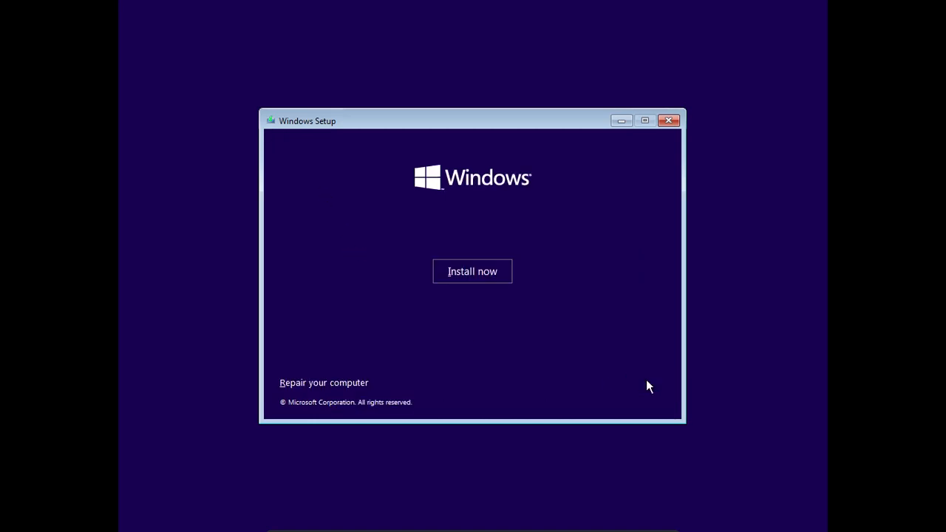
pyautogui.click(461, 272)
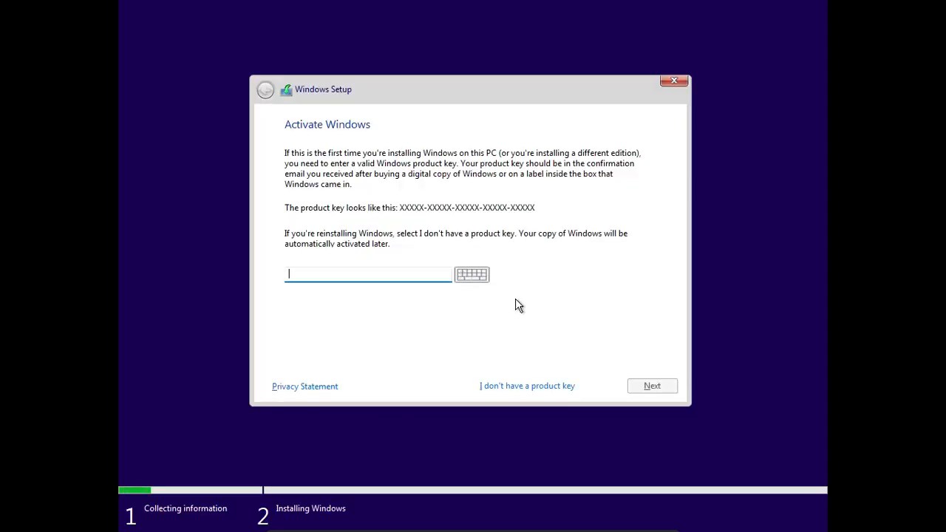
pyautogui.click(528, 385)
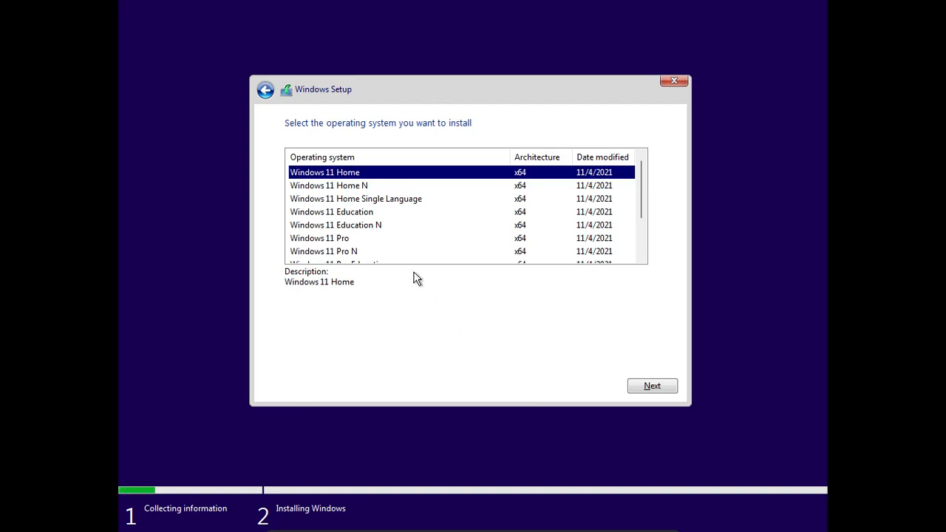
# Choose Windows 11 Pro as the edition and accept the Microsoft Software License Terms
pyautogui.click(342, 240)
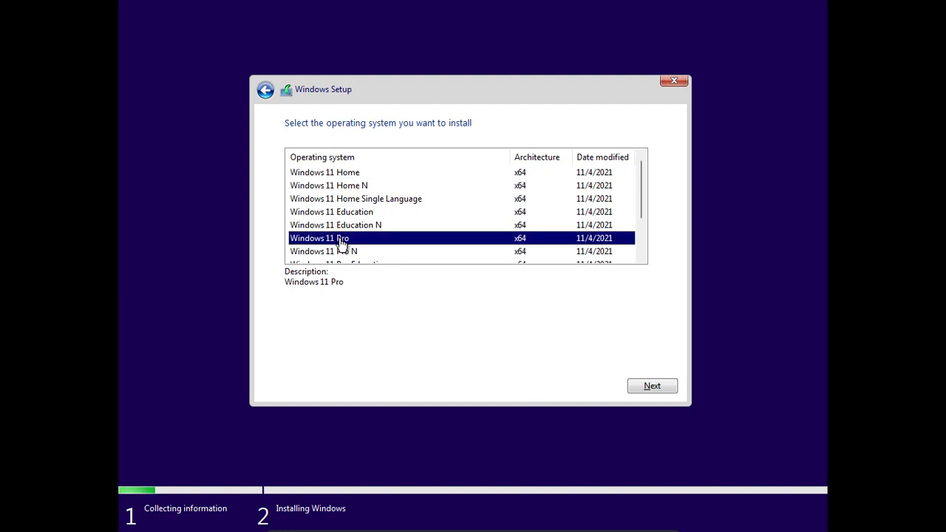
pyautogui.click(656, 385)
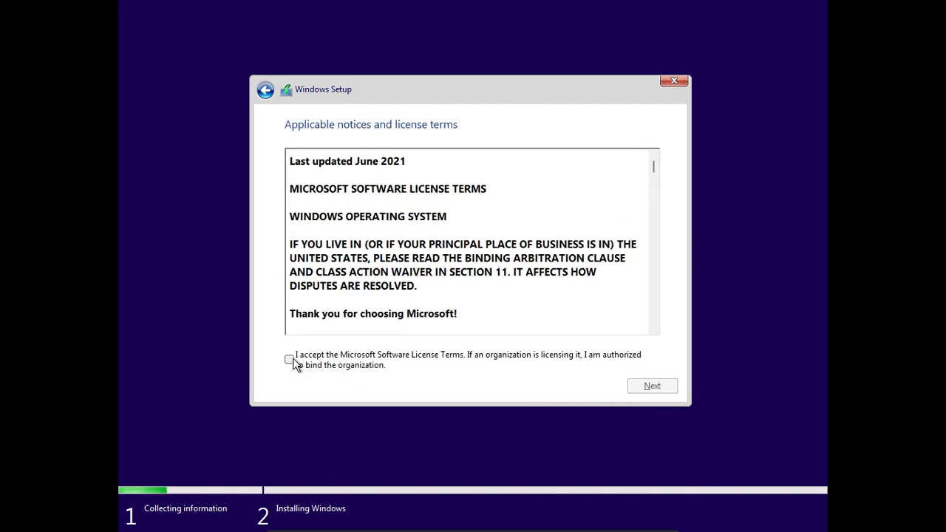
pyautogui.click(292, 361)
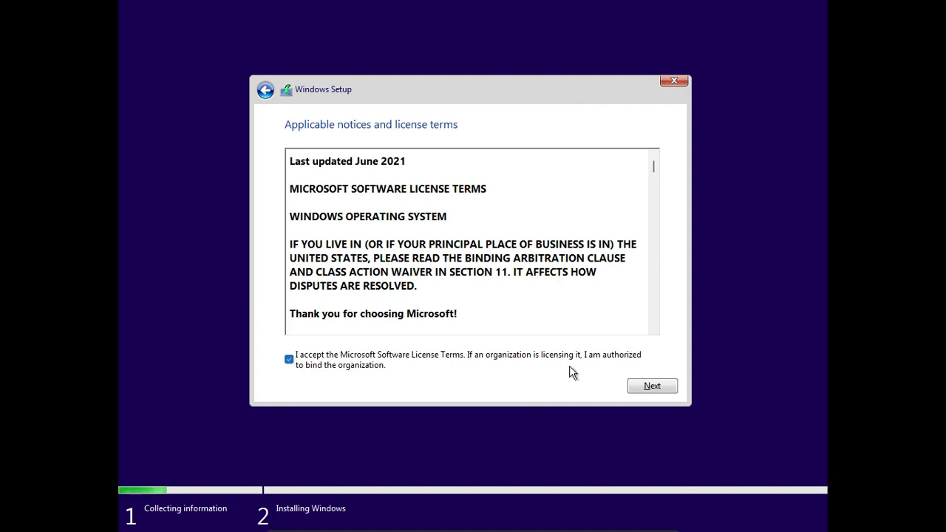
pyautogui.click(652, 388)
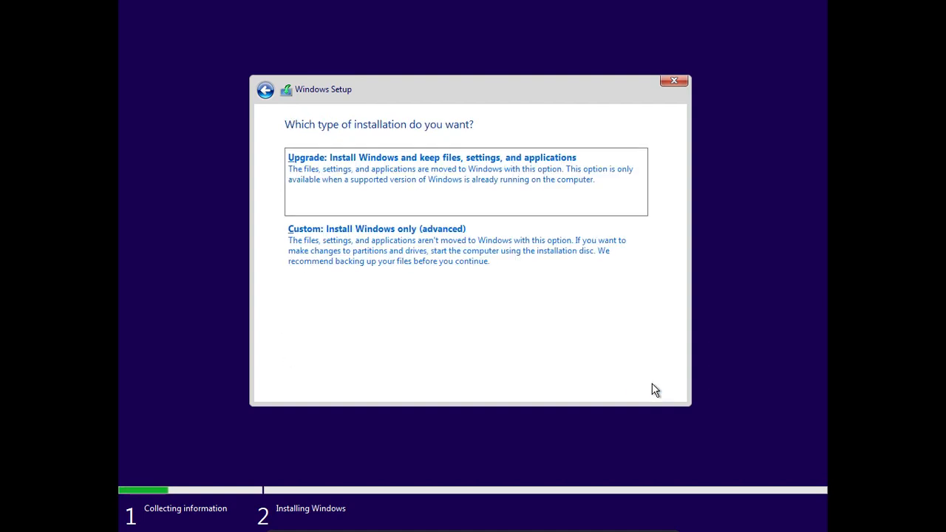
# Choose the custom installation and create a new 122880 MB partition on the unallocated Drive 0
pyautogui.click(384, 250)
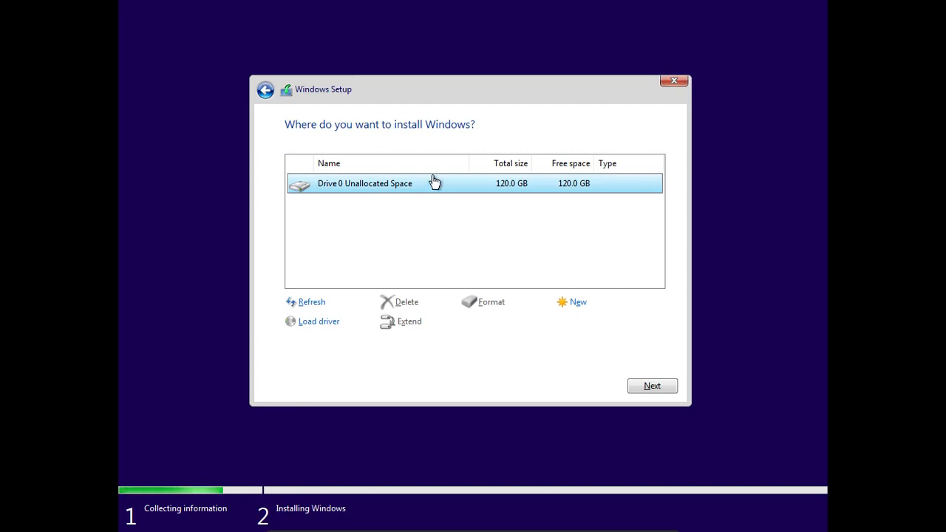
pyautogui.click(577, 304)
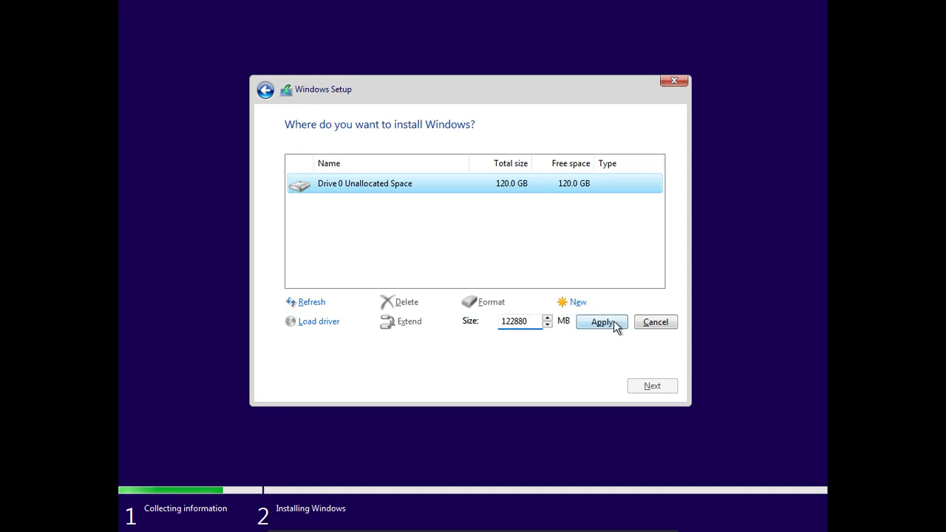
pyautogui.click(599, 323)
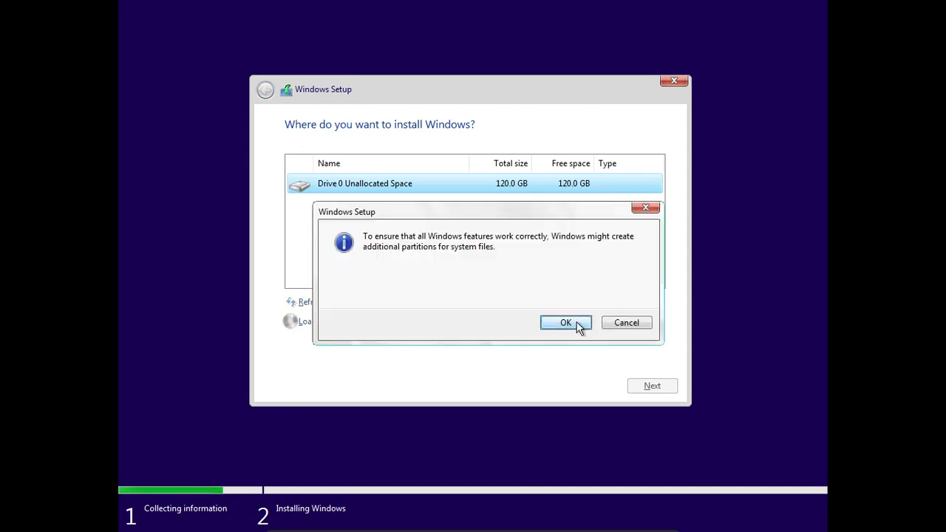
pyautogui.click(564, 320)
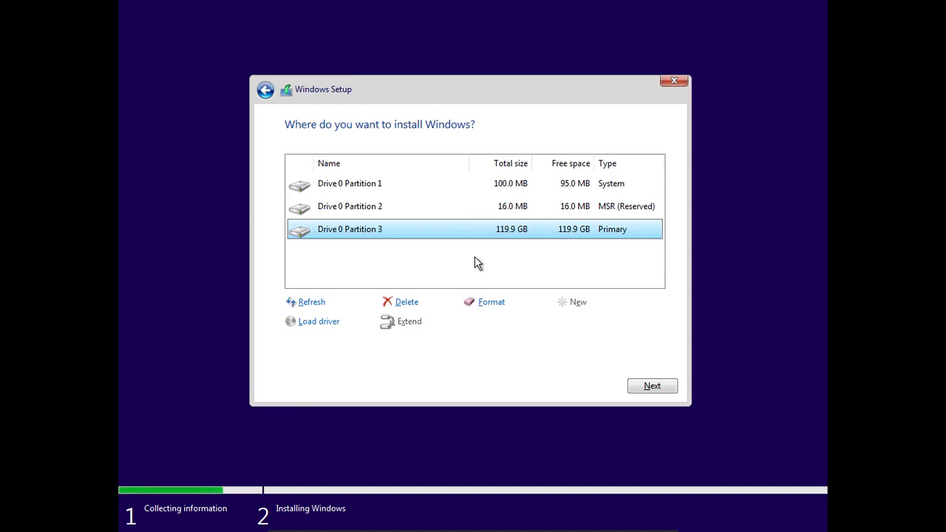
# Format Drive 0 Partition 3 and start installing Windows onto it
pyautogui.click(490, 303)
pyautogui.click(563, 321)
pyautogui.click(647, 385)
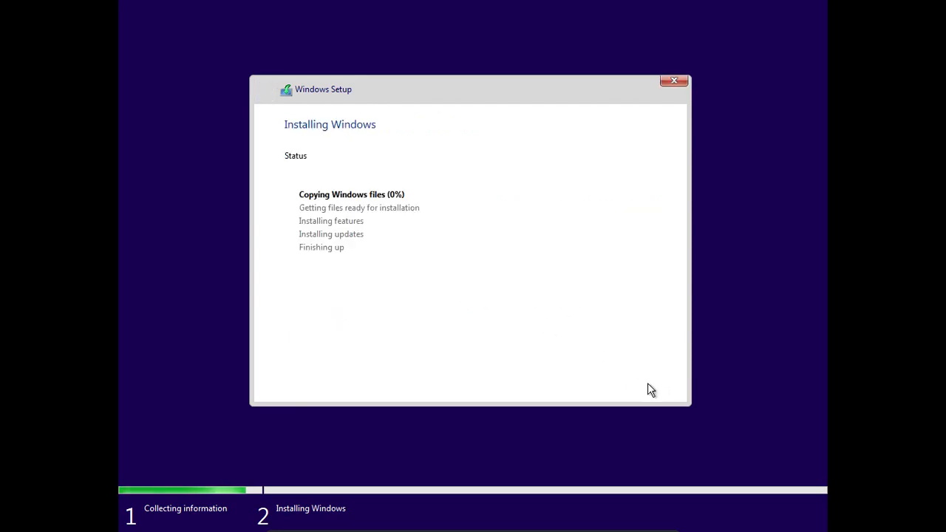